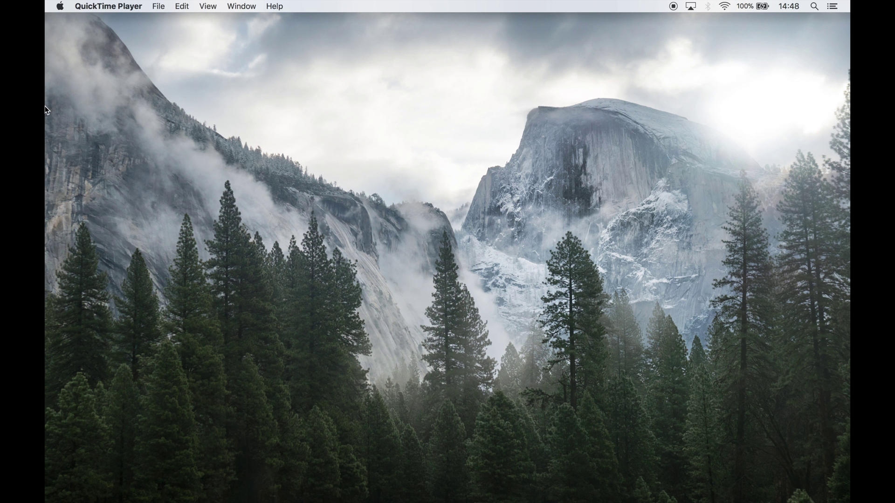
Step: Launch 3DWOX Desktop, maximize its window, and briefly step through the sliced layer preview
mouse_move(45, 105)
left_click(54, 136)
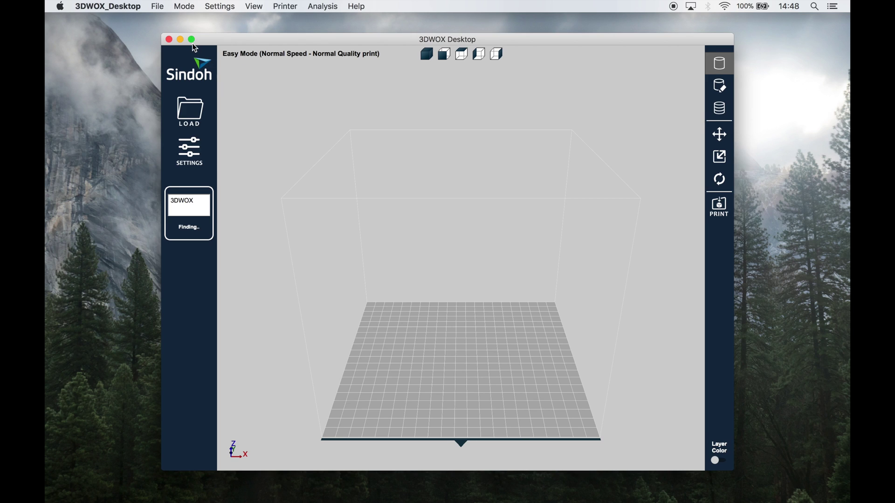
left_click(192, 39)
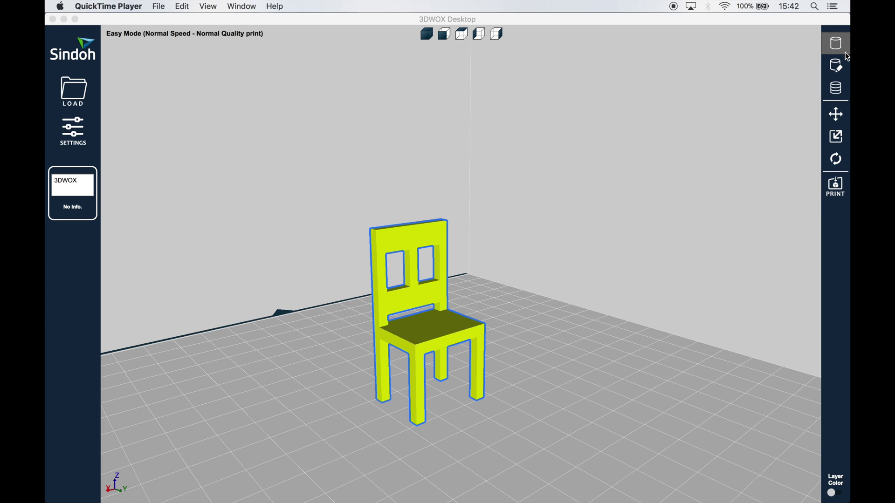
left_click(837, 88)
left_click_drag(831, 443, 816, 366)
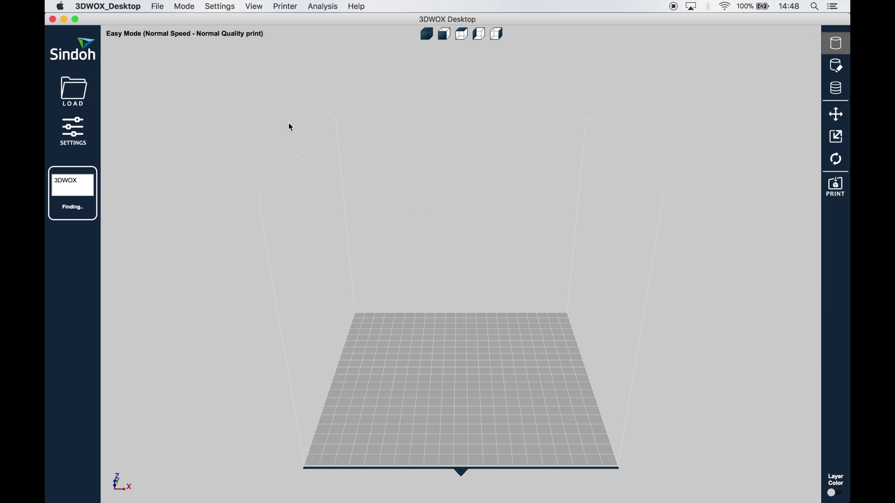
left_click(217, 6)
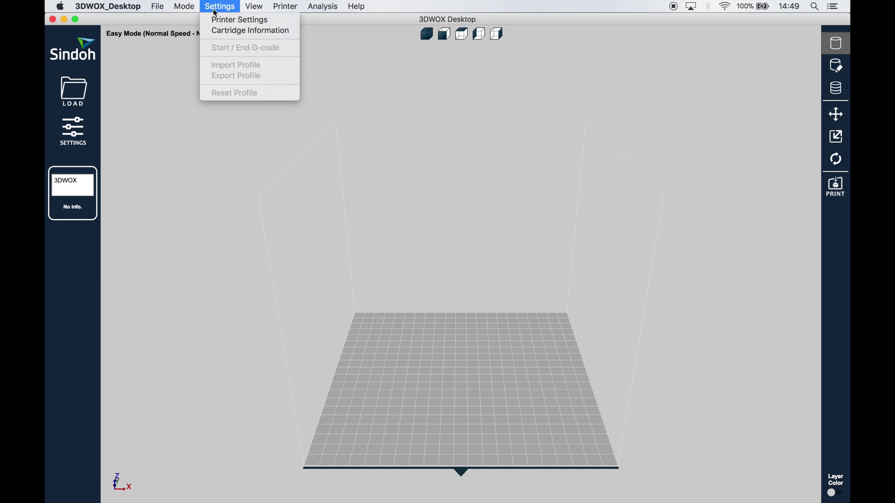
left_click(223, 21)
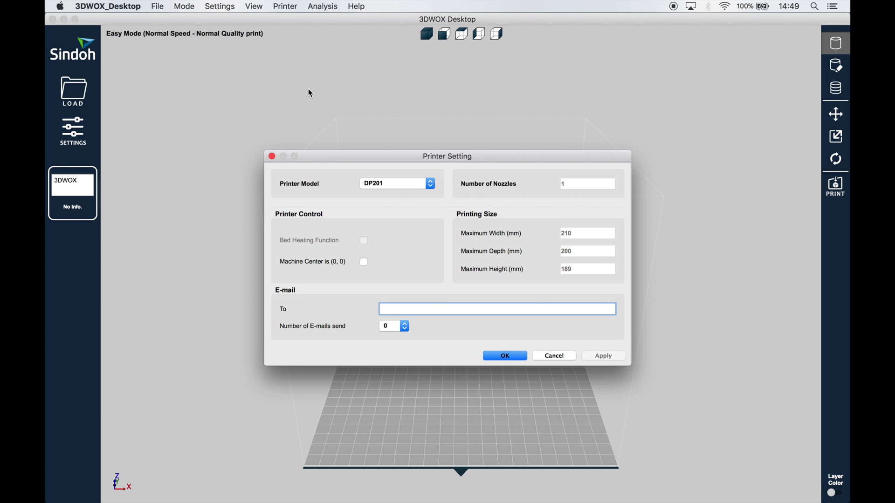
left_click(406, 185)
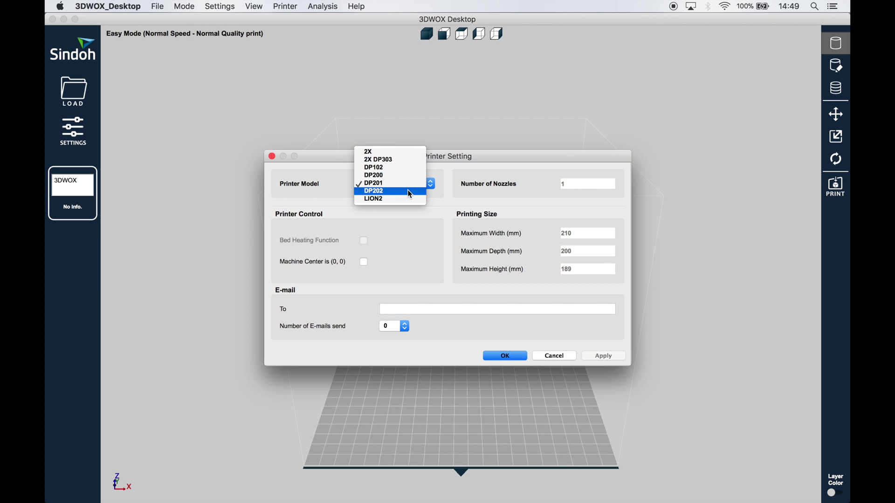
left_click(406, 184)
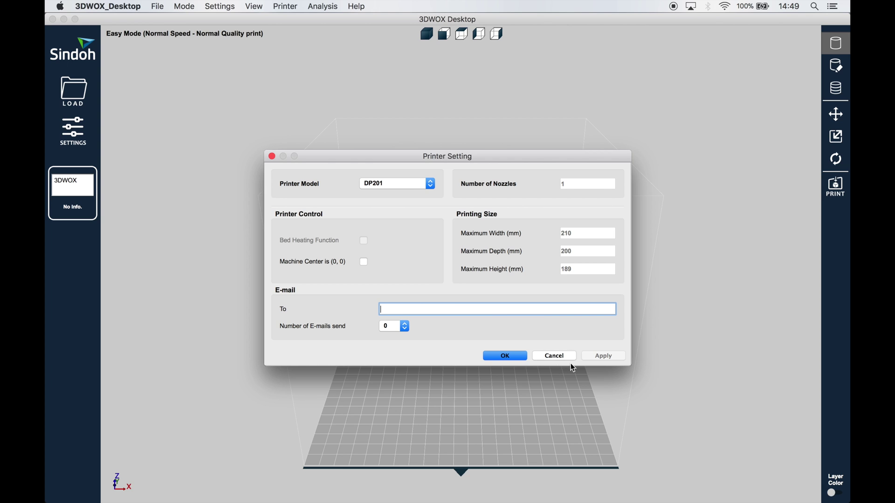
left_click(503, 357)
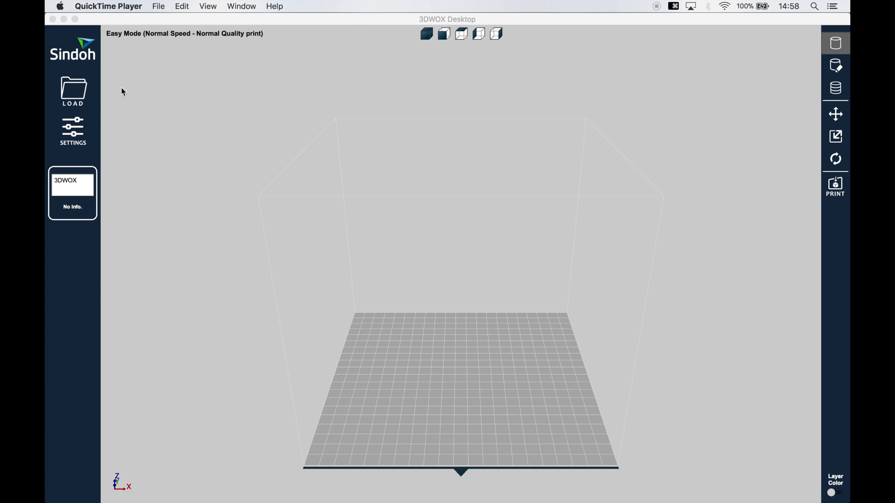
Step: Load chair.stl from the Desktop folder onto the build plate
left_click(86, 85)
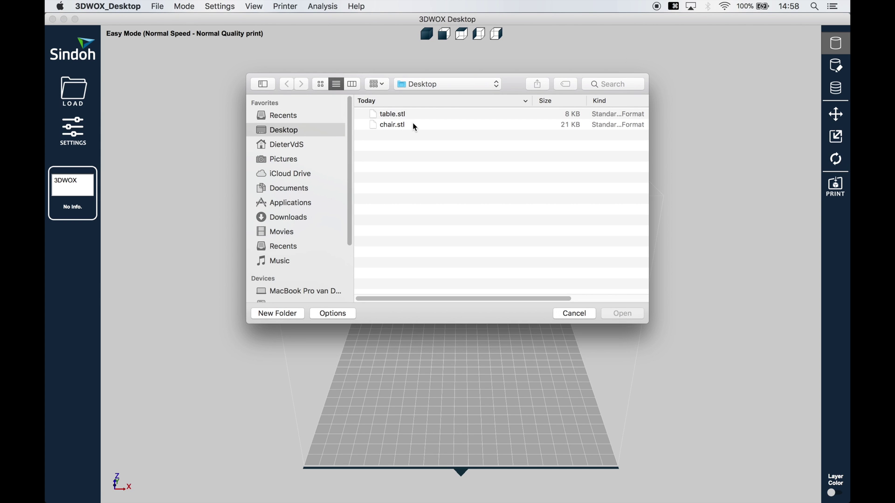
left_click(411, 125)
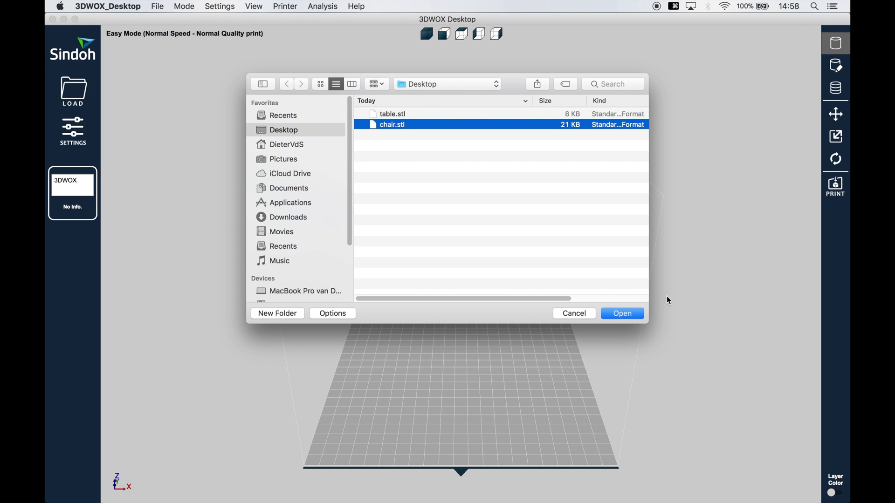
left_click(631, 317)
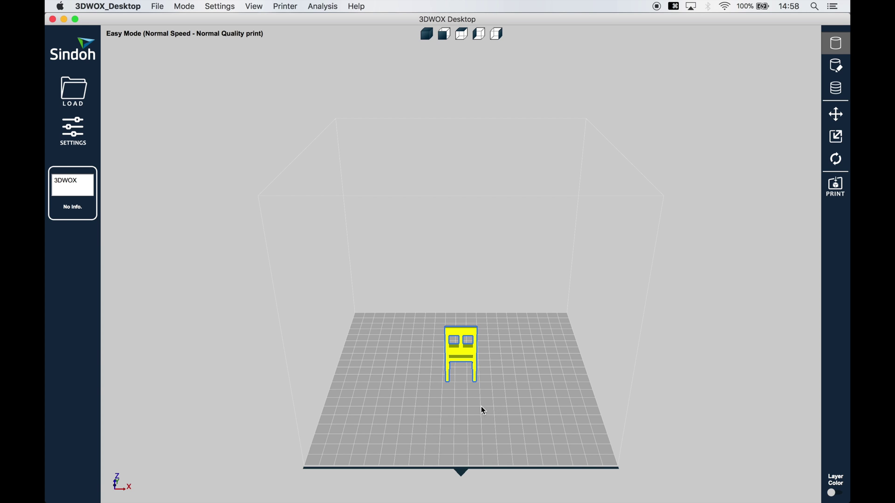
scroll(480, 411, "up", 3)
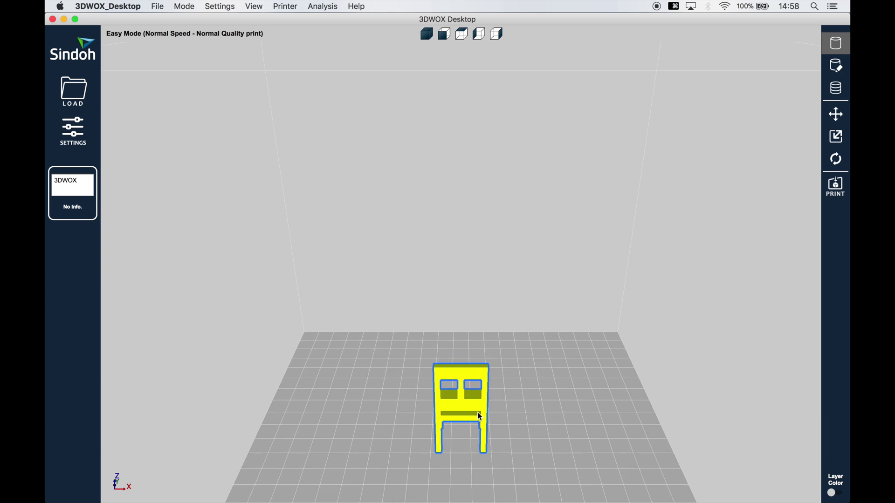
scroll(568, 425, "down", 2)
scroll(567, 423, "up", 2)
scroll(570, 428, "up", 2)
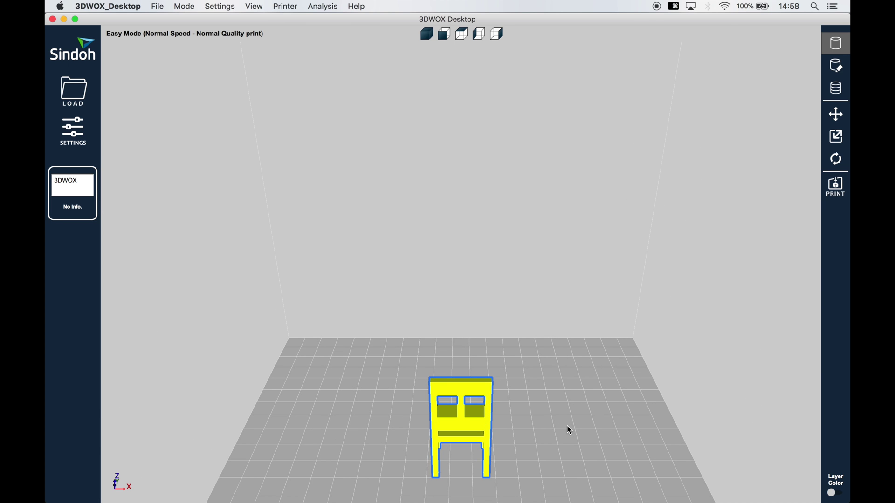
right_click_drag(571, 423, 231, 371)
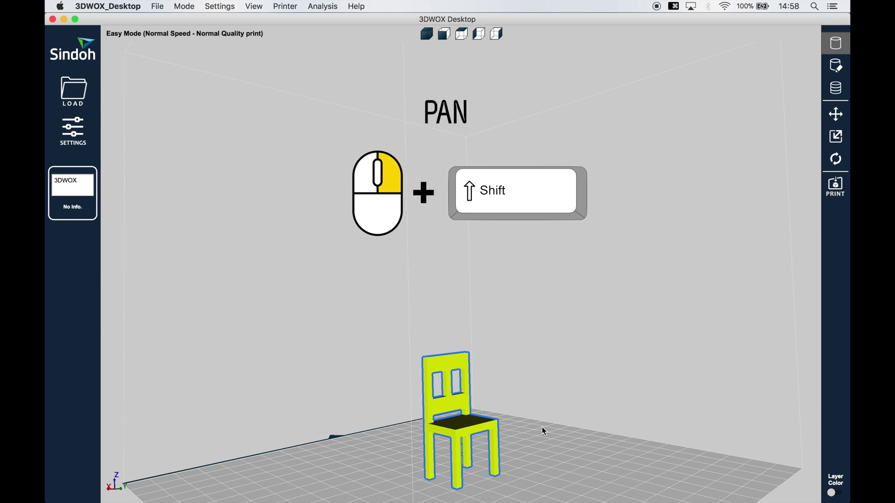
right_click_drag(546, 430, 515, 367, "shift")
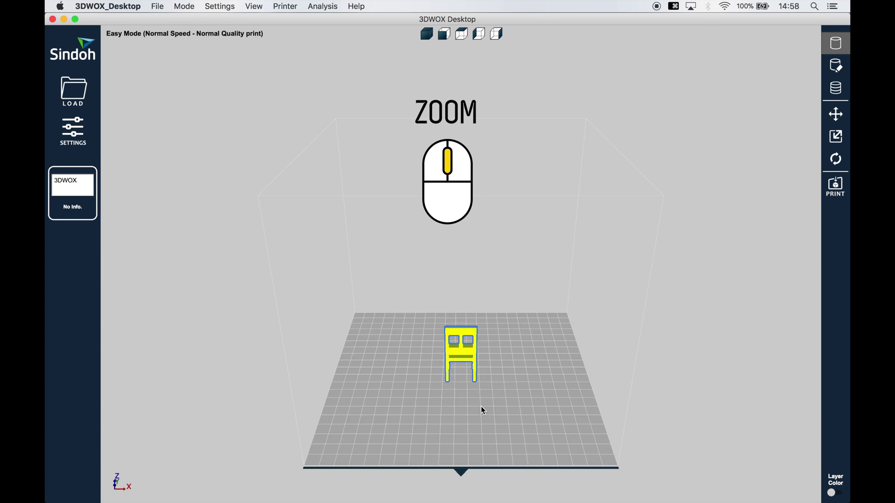
scroll(483, 411, "up", 5)
scroll(562, 431, "down", 3)
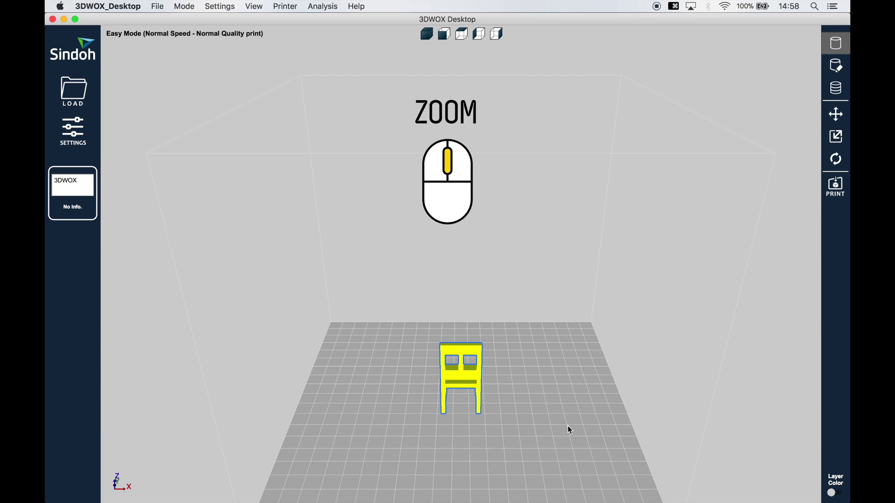
scroll(569, 427, "up", 3)
scroll(568, 424, "up", 2)
scroll(568, 423, "down", 4)
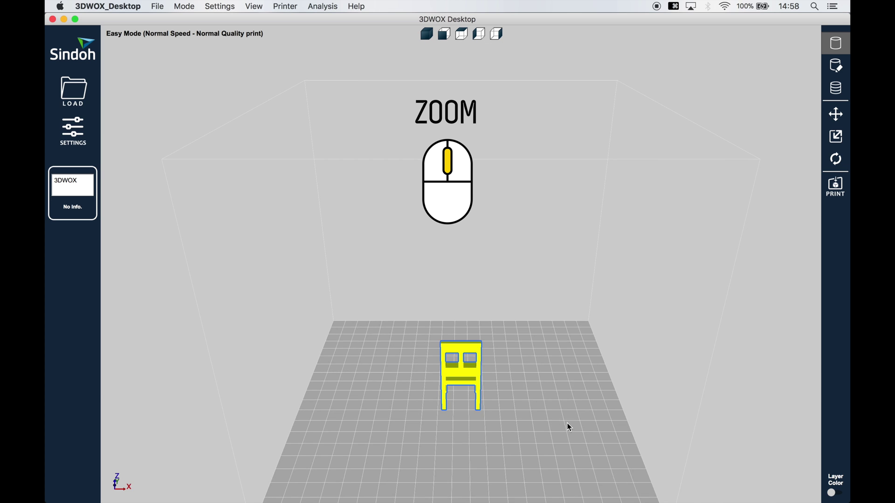
scroll(567, 426, "up", 4)
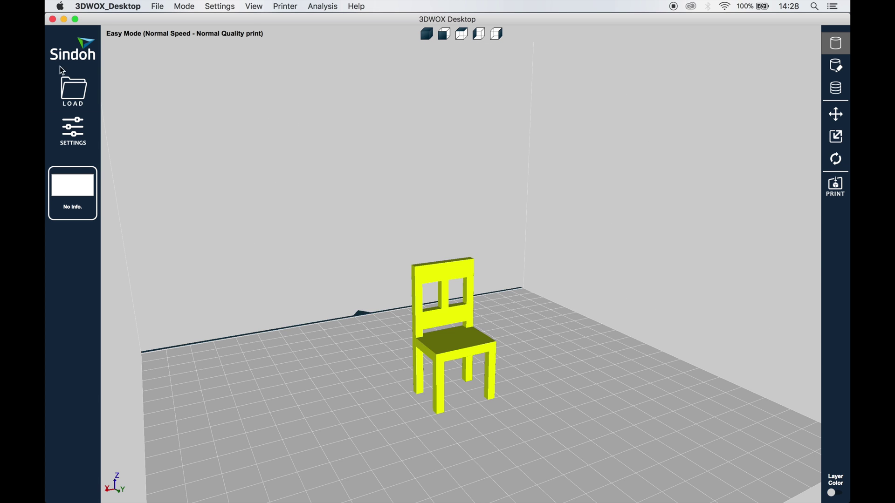
Step: Load table.stl and a second copy of chair.stl onto the build plate
left_click(73, 91)
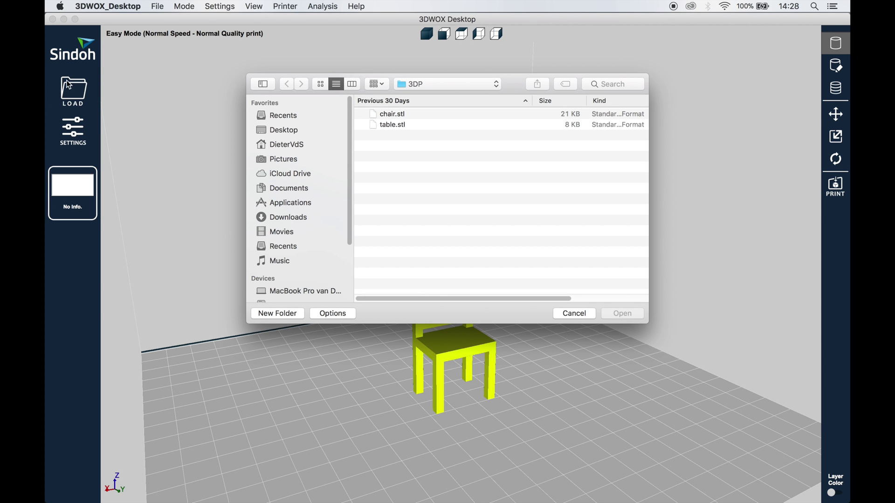
left_click(397, 126)
left_click(622, 313)
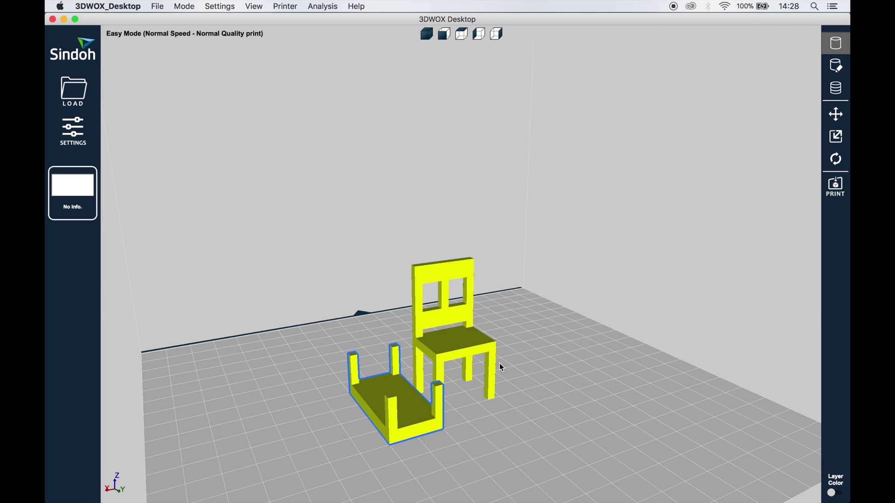
left_click(73, 91)
left_click(385, 115)
left_click(624, 313)
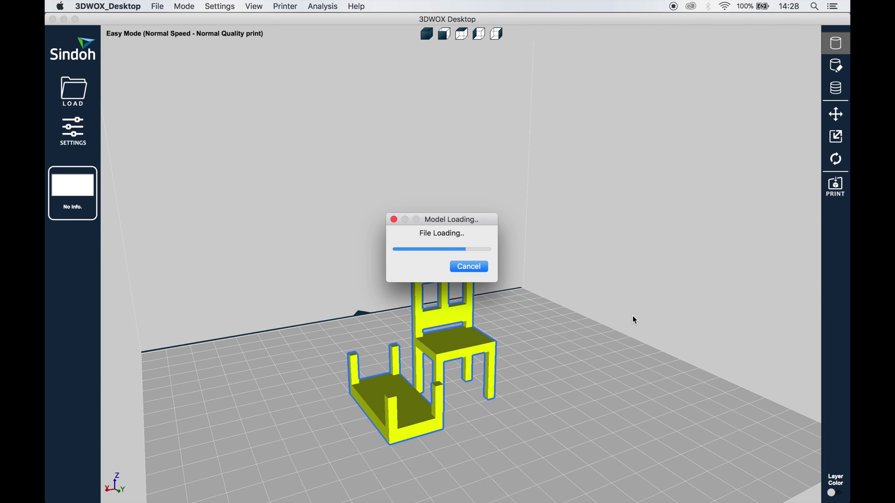
Step: Drag the table to the front left and set the two chairs side by side
left_click_drag(488, 375, 625, 373)
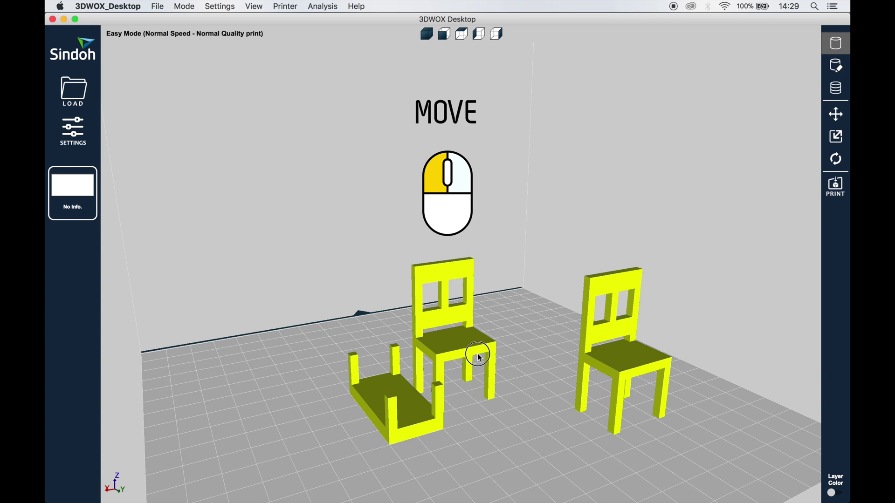
left_click_drag(463, 347, 525, 392)
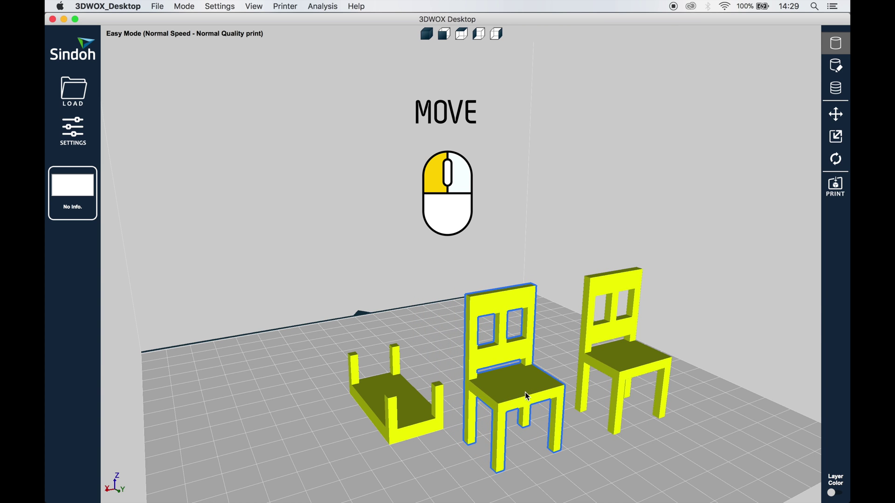
left_click_drag(419, 404, 343, 448)
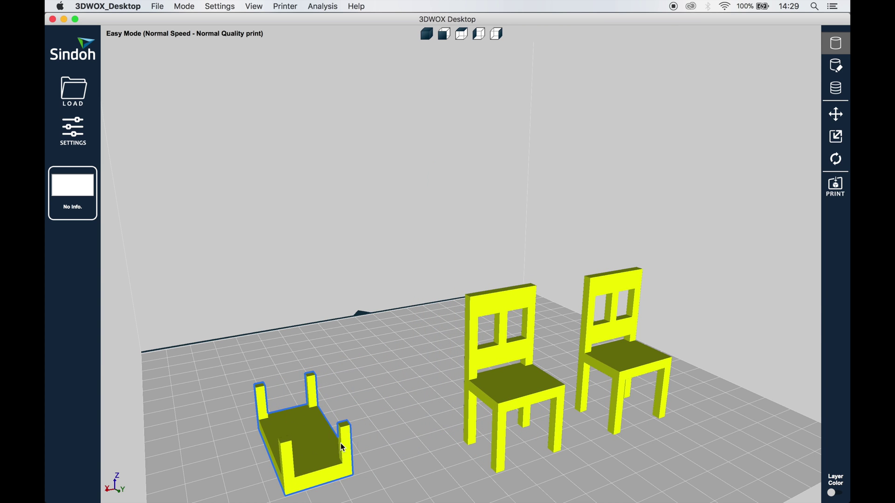
left_click(527, 382)
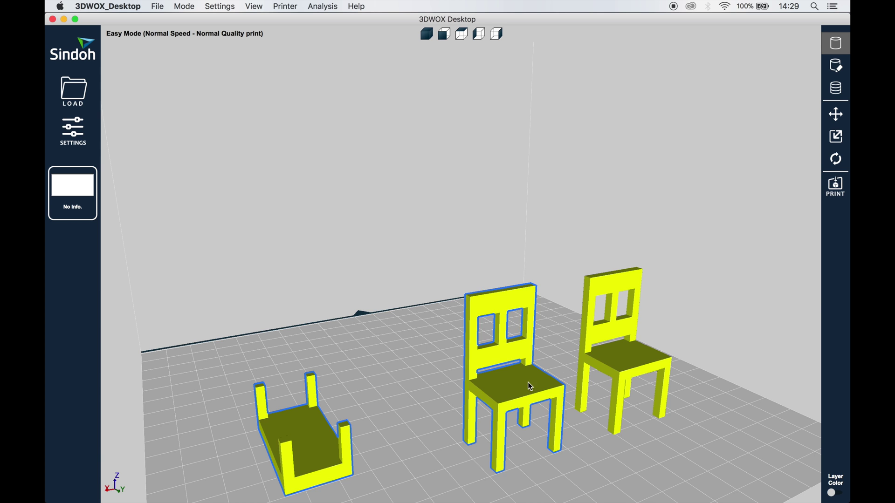
left_click_drag(594, 382, 625, 363)
left_click_drag(412, 412, 522, 398)
left_click(641, 371, "shift")
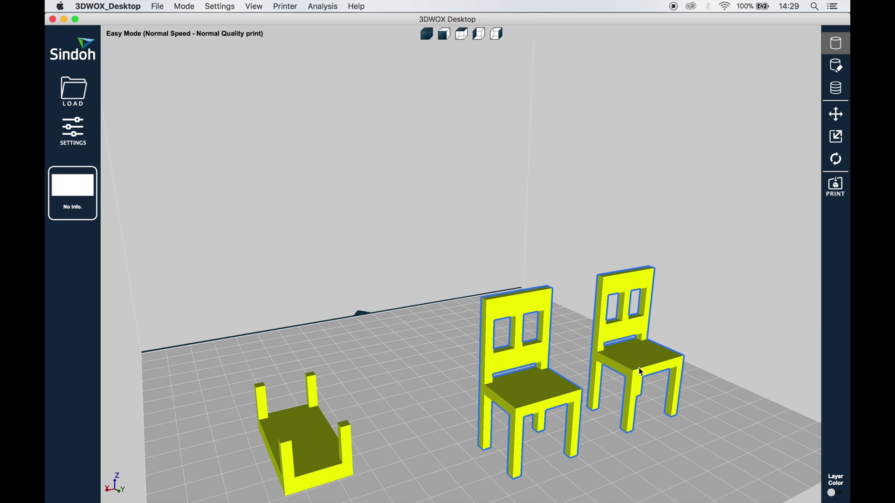
left_click_drag(641, 372, 700, 301)
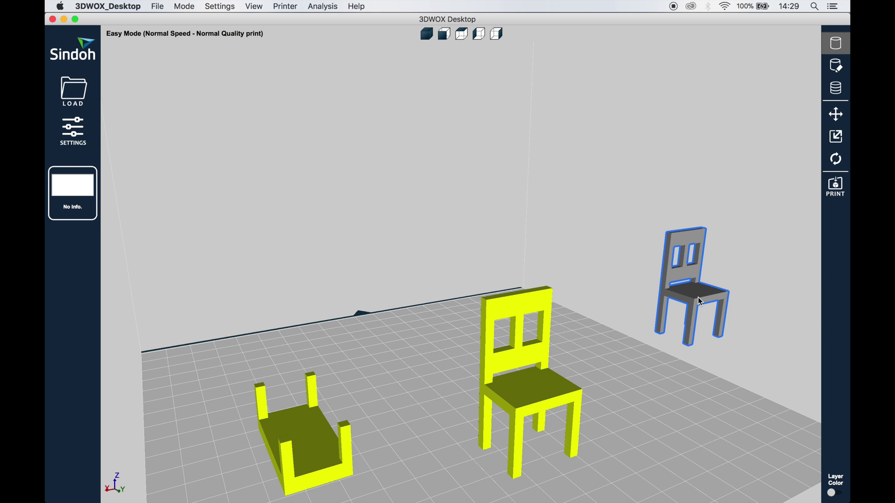
left_click_drag(697, 297, 641, 373)
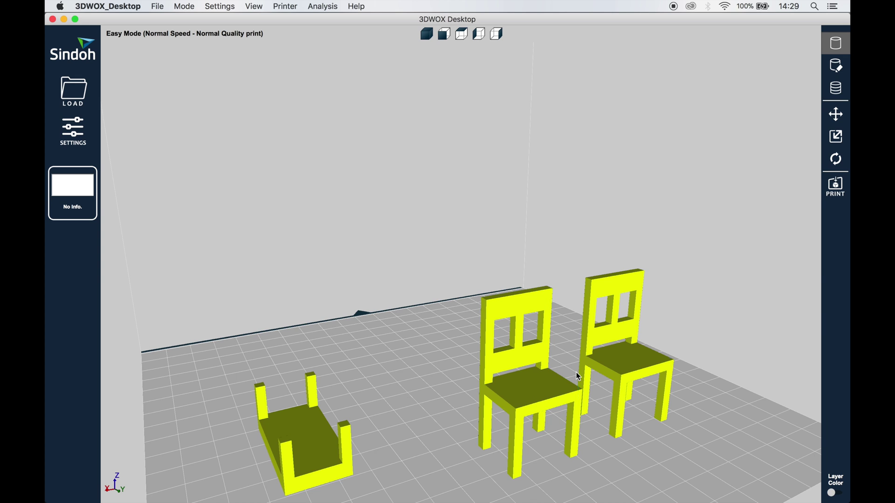
Step: In the Move settings, give the chair a Y offset of -30 mm
left_click(837, 115)
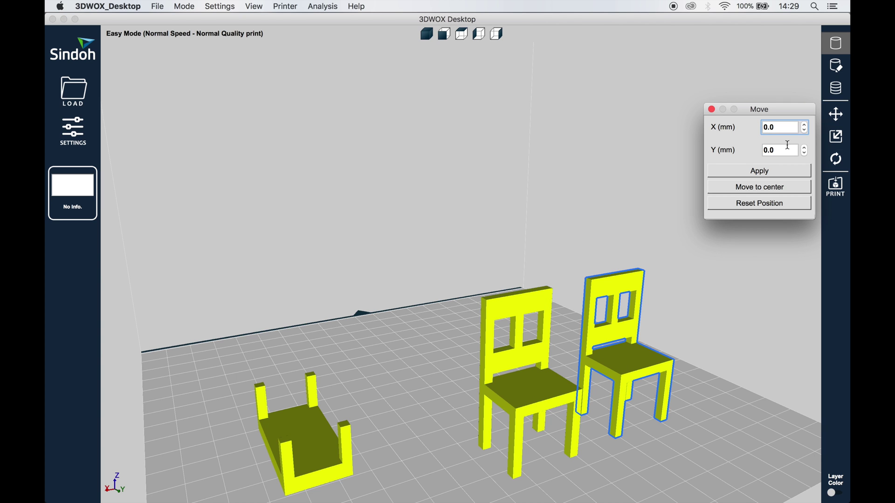
double_click(786, 148)
type("90")
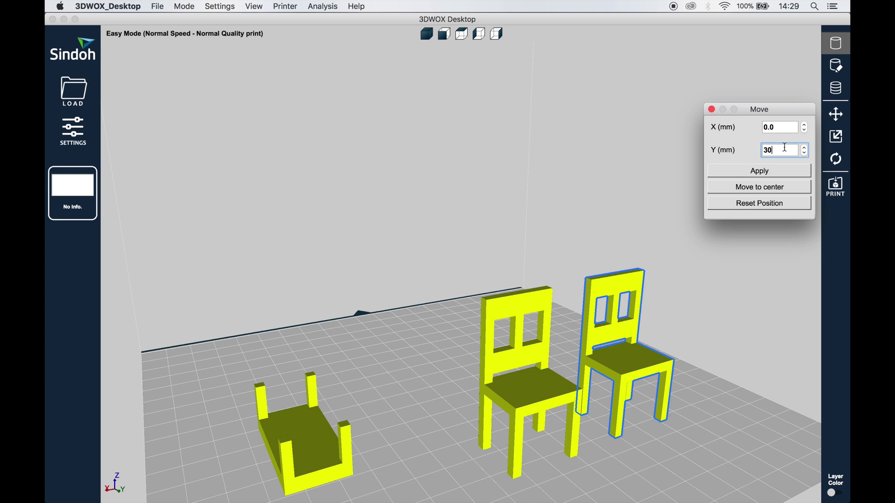
key("Return")
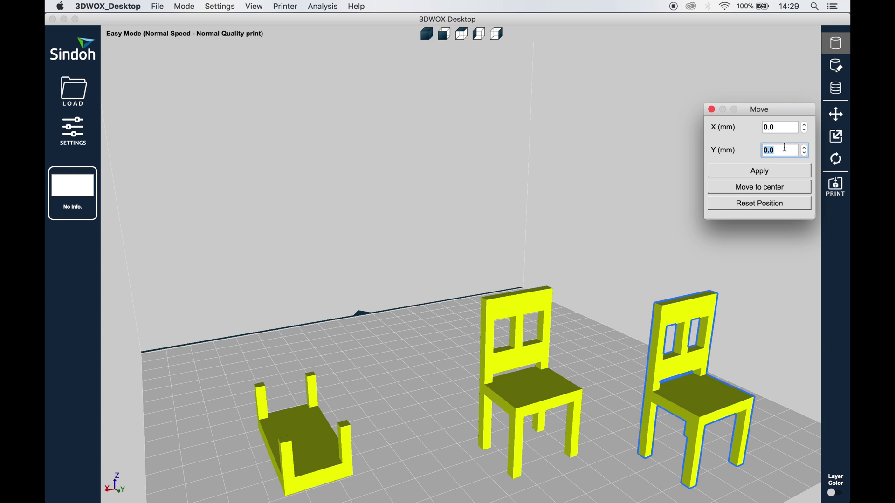
type("-30")
key("Return")
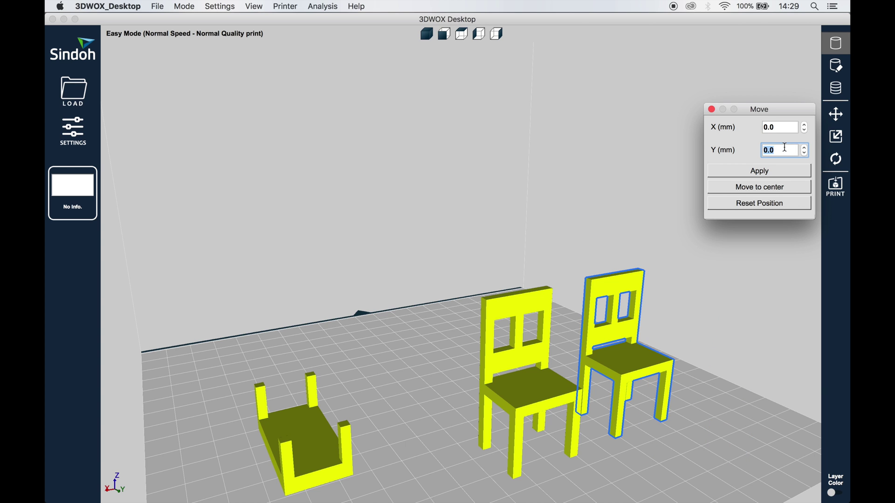
type("-30")
key("Return")
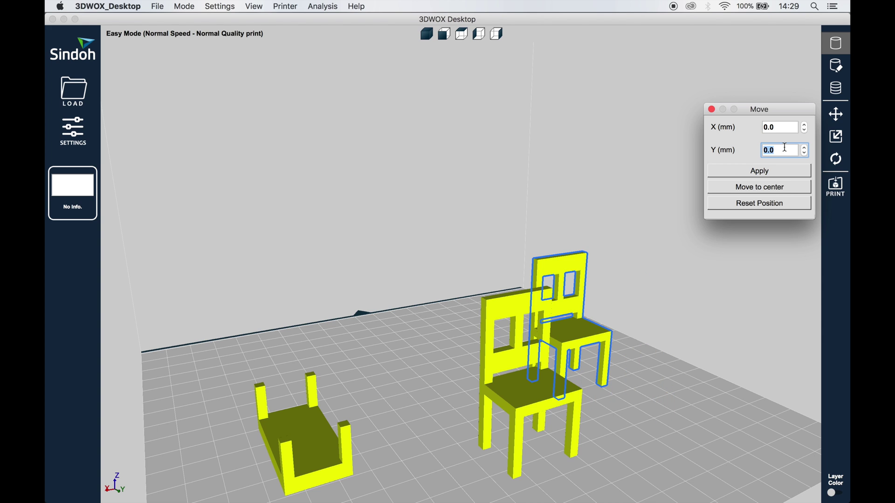
Step: Centre the chair on the plate, close the Move settings and deselect it
left_click(784, 189)
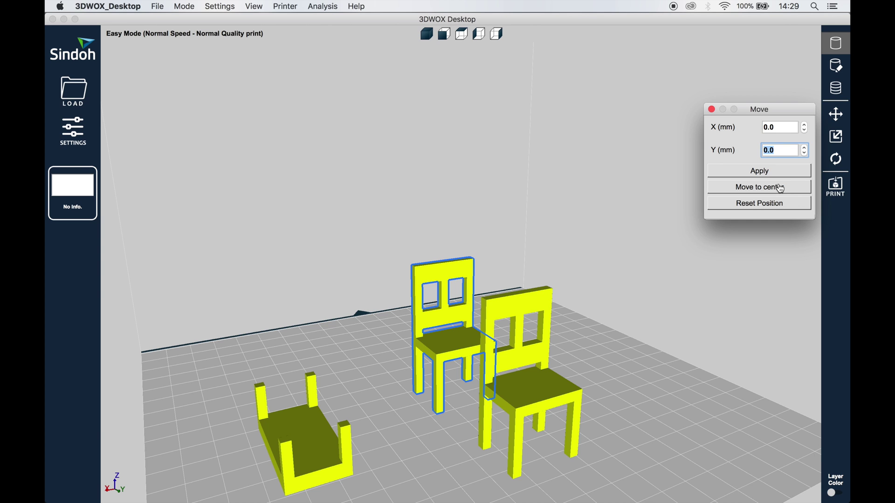
left_click(712, 110)
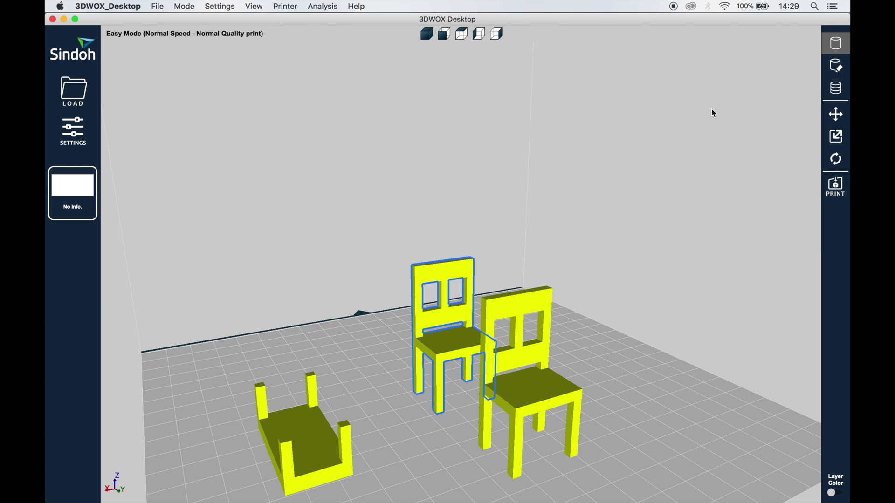
left_click(694, 230)
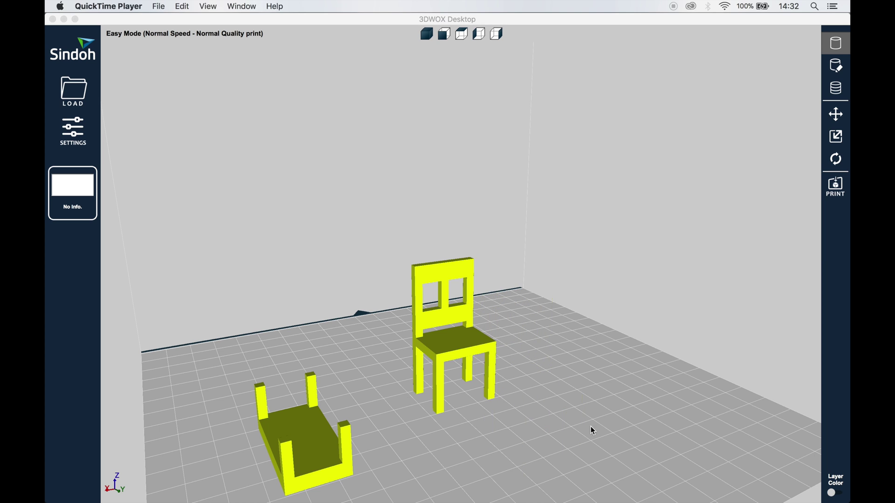
Step: Move the chair to the front right and nudge its X scale up and down
left_click_drag(476, 356, 566, 395)
left_click(824, 138)
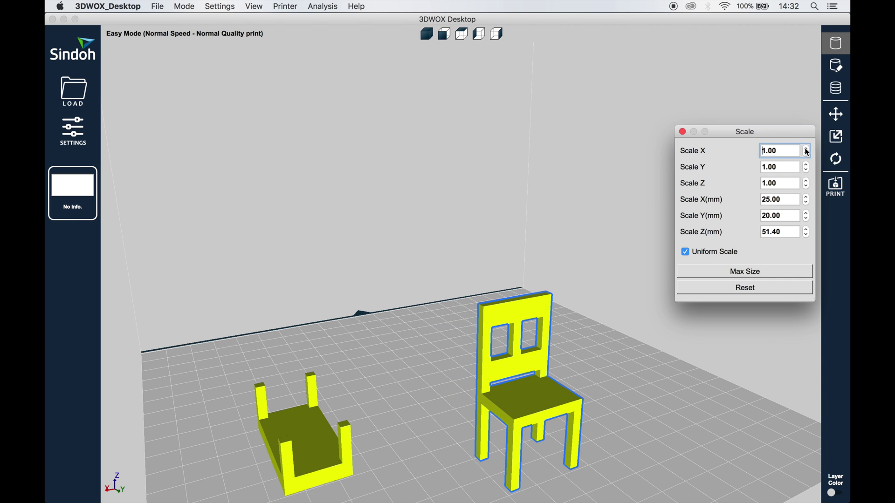
left_click(806, 149)
left_click(806, 150)
left_click(806, 150)
left_click(806, 149)
left_click(806, 153)
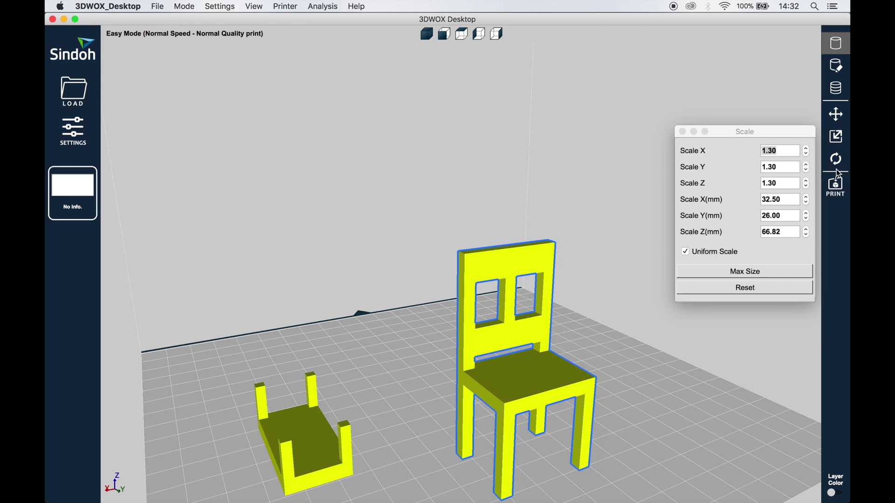
left_click(806, 169)
Step: Try X widths of 50 mm and 100 mm for the chair
double_click(781, 200)
type("50")
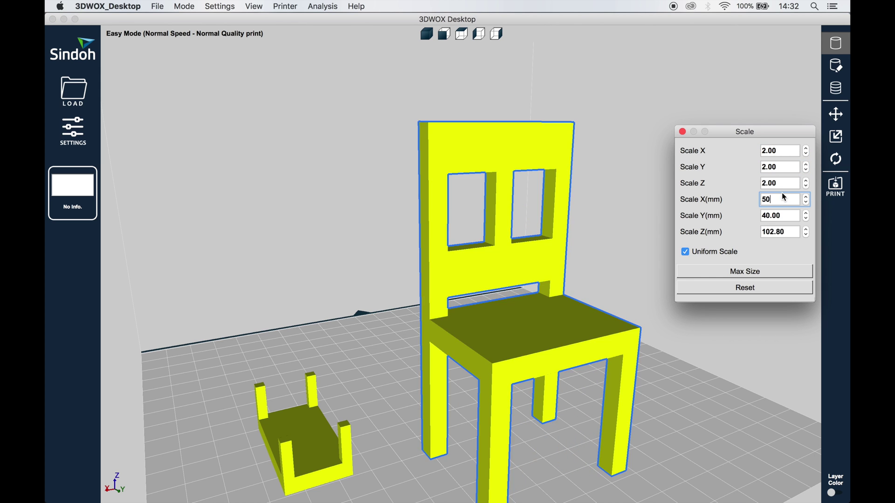
key("BackSpace")
key("BackSpace")
type("100")
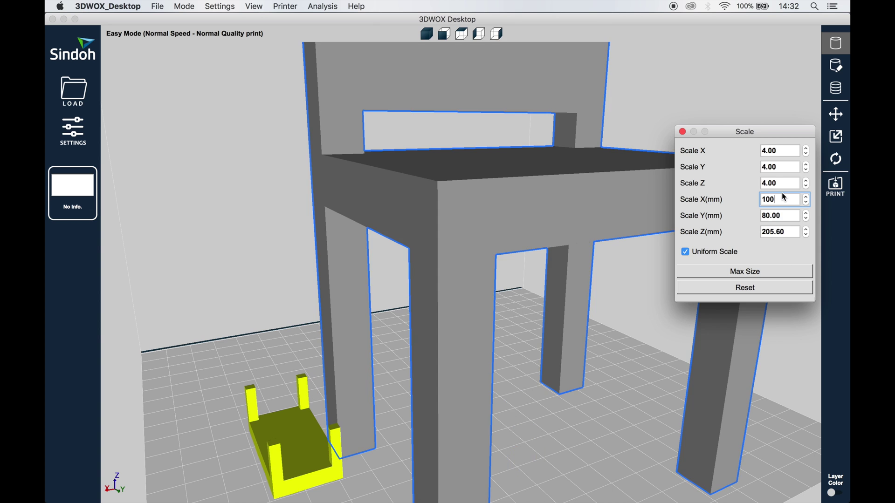
key("BackSpace")
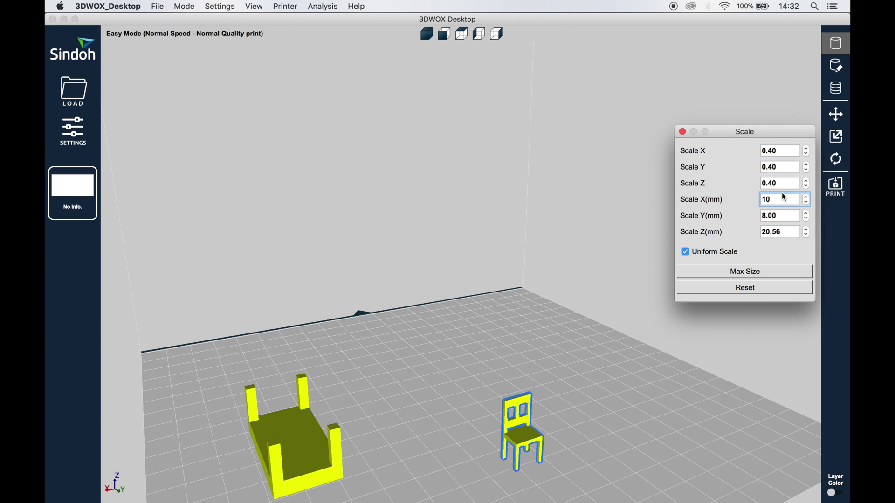
type("0")
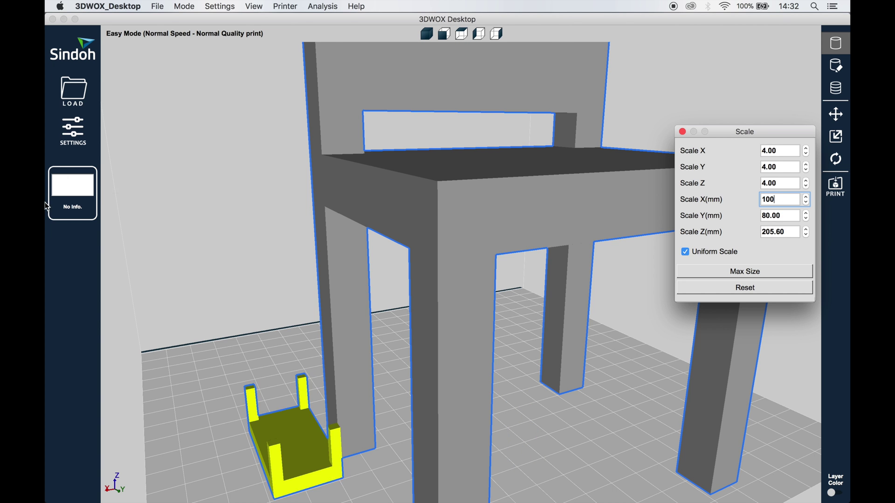
Step: Scale the chair to Max Size, 3.66× and 188.03 mm tall
scroll(309, 233, "down", 6)
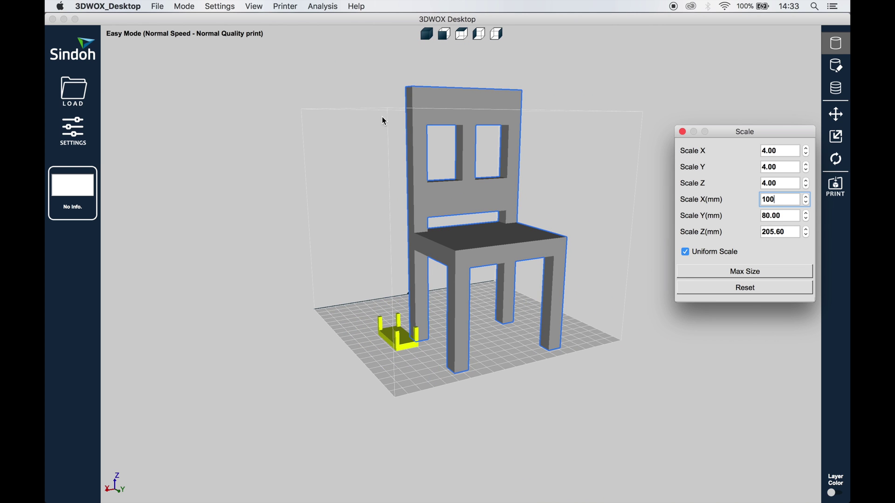
scroll(576, 139, "down", 1)
scroll(596, 140, "up", 2)
scroll(616, 139, "up", 1)
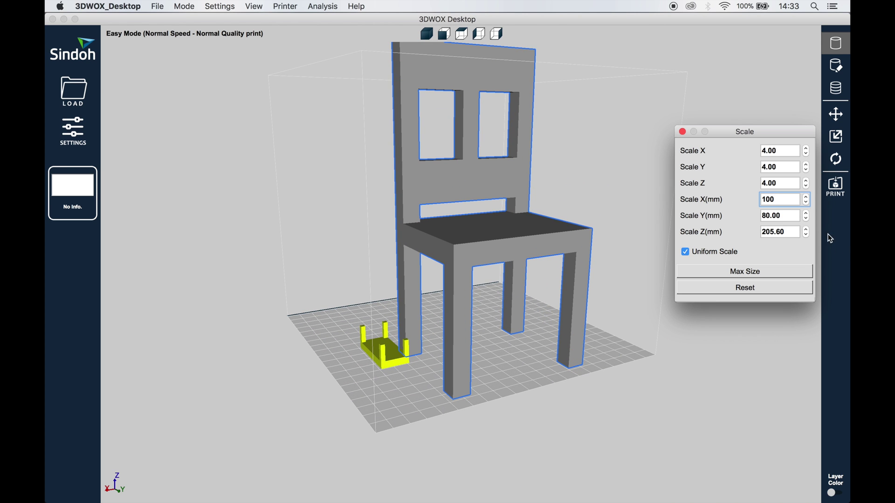
left_click(807, 205)
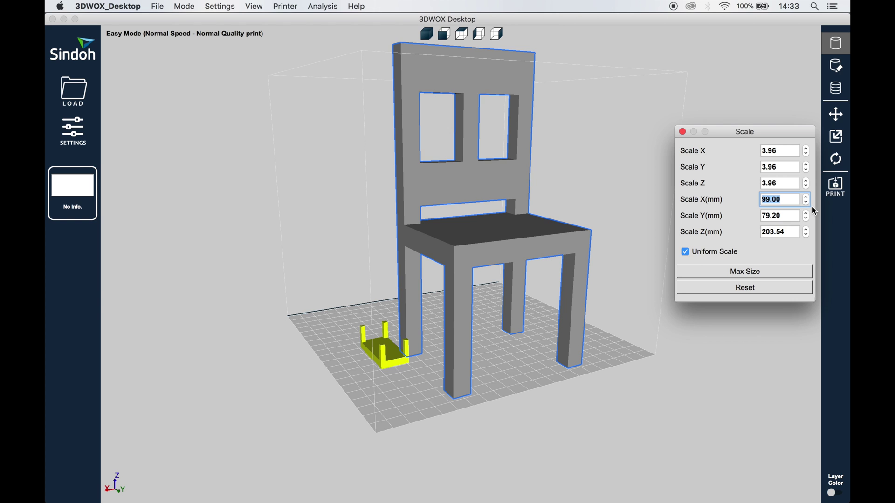
left_click(765, 273)
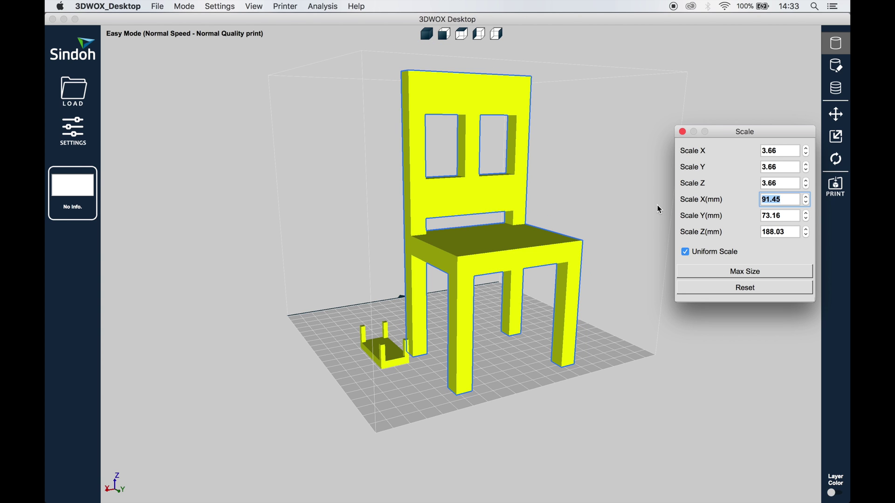
Step: Turn off Uniform Scale, lower the chair's Z and Y scale (Y to 2.16), then reset to 1.00
left_click(686, 252)
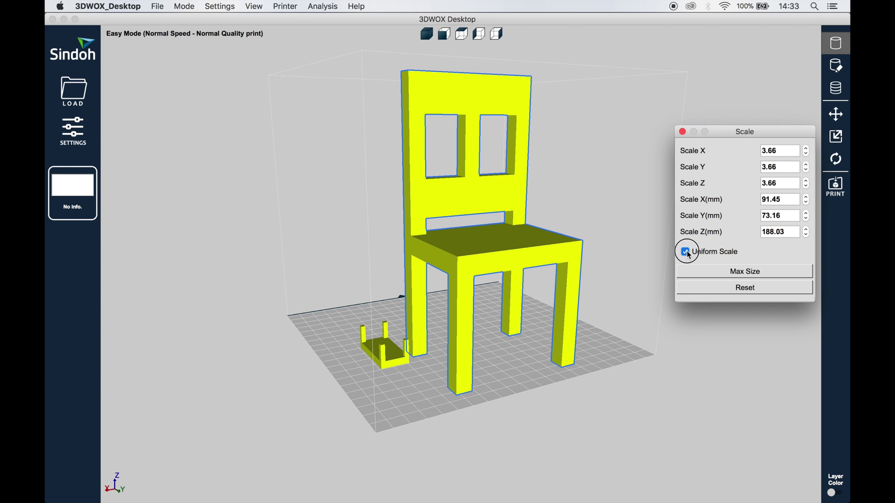
left_click(806, 236)
left_click(807, 236)
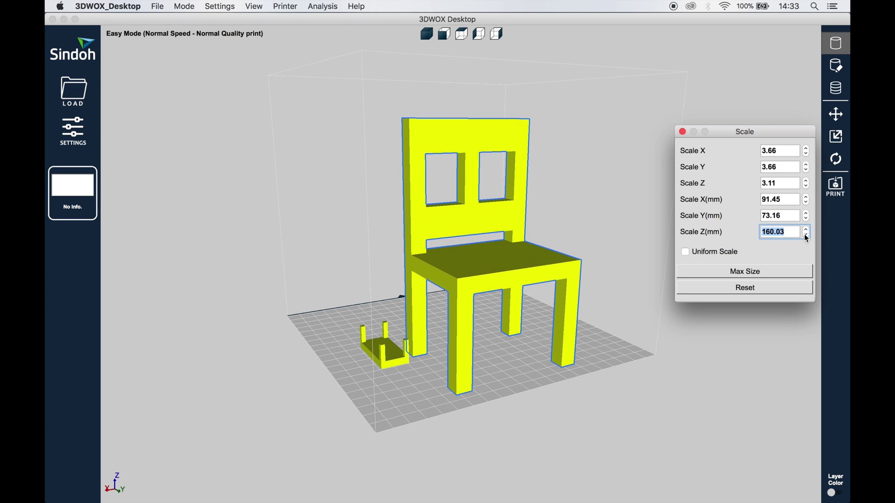
left_click(807, 186)
left_click(807, 171)
left_click(806, 171)
left_click(806, 170)
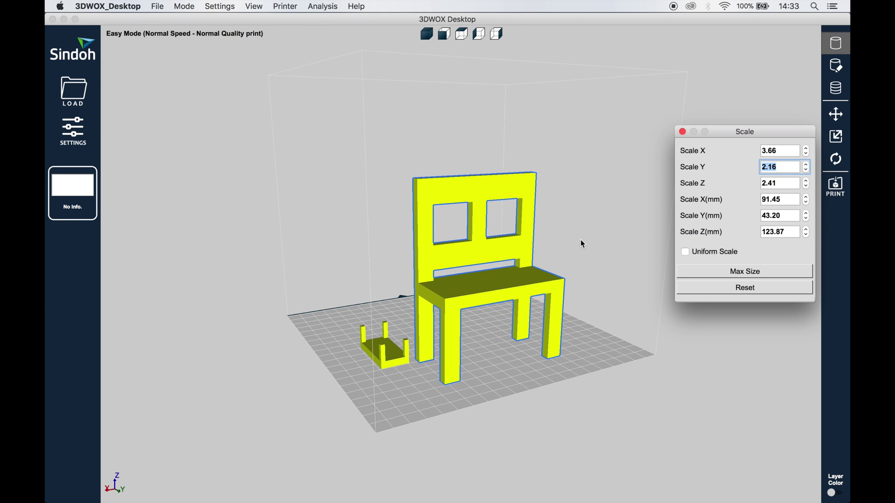
right_click_drag(580, 240, 527, 251)
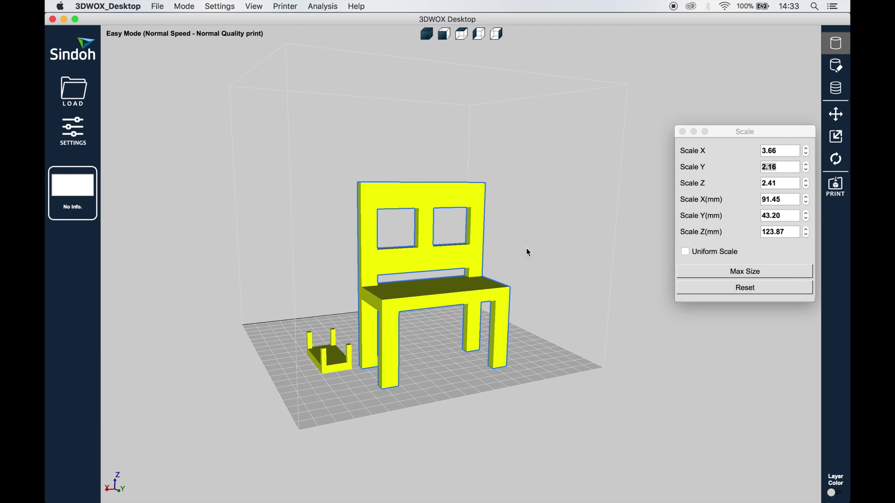
left_click(780, 288)
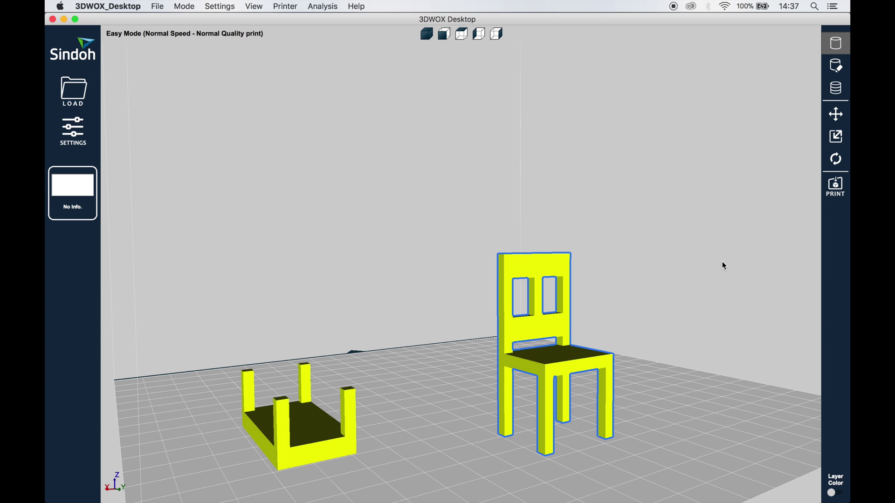
Step: Rotate the chair a full turn about Z, then about Y, in 90° steps
left_click(835, 159)
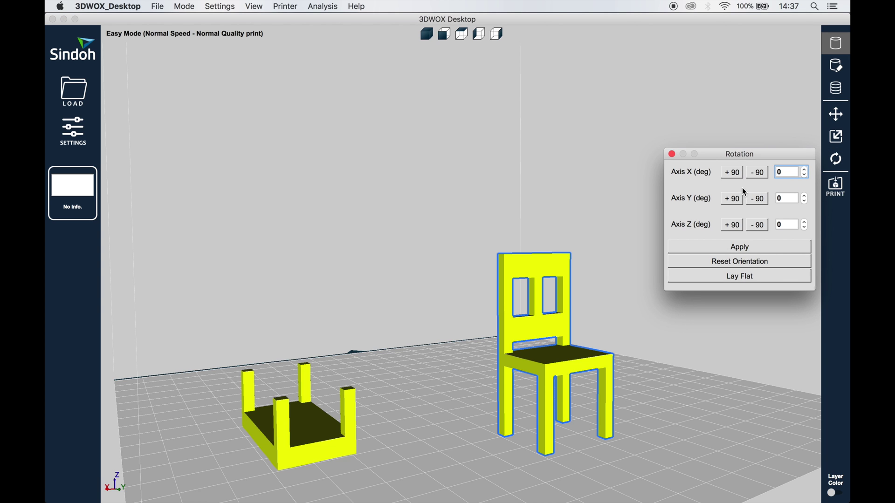
left_click(737, 227)
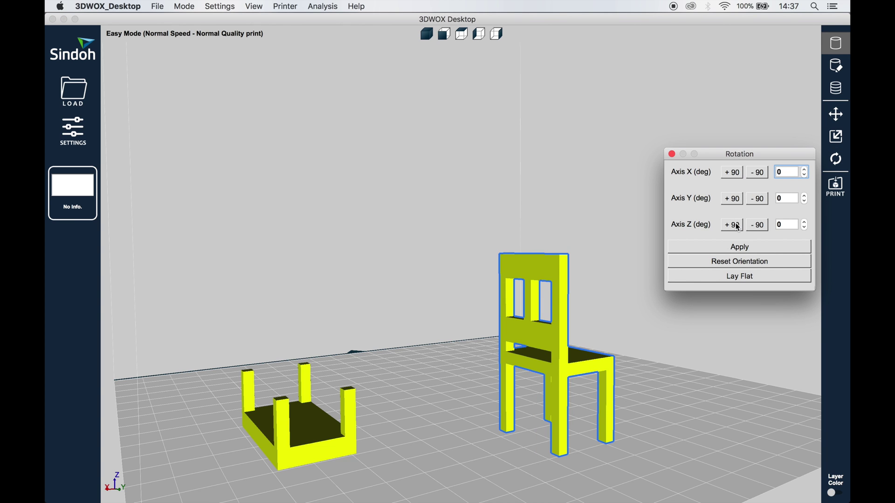
left_click(738, 226)
left_click(737, 226)
left_click(737, 226)
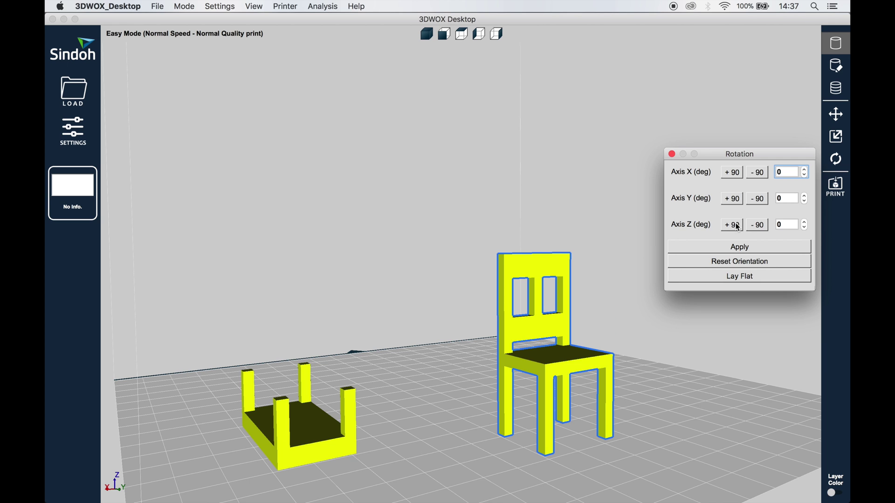
left_click(731, 200)
left_click(732, 199)
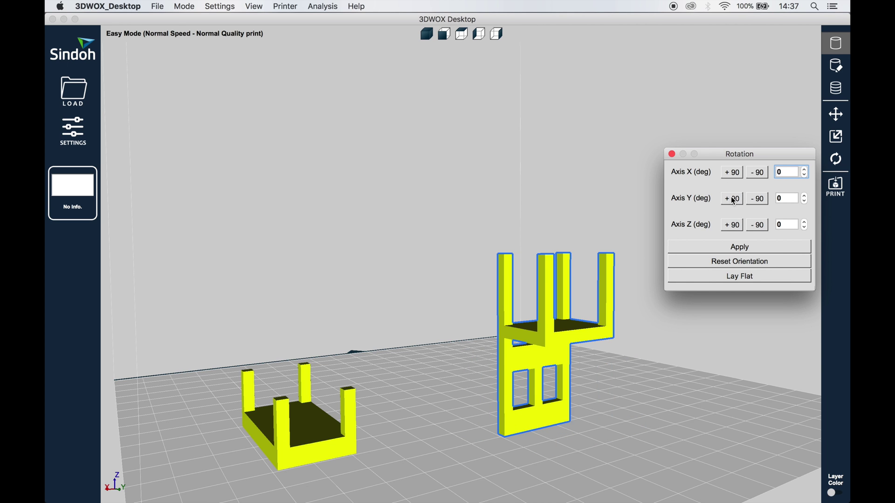
left_click(731, 200)
left_click(732, 200)
Step: Turn the chair about X in 90° steps, then lay it flat on the plate
left_click(732, 173)
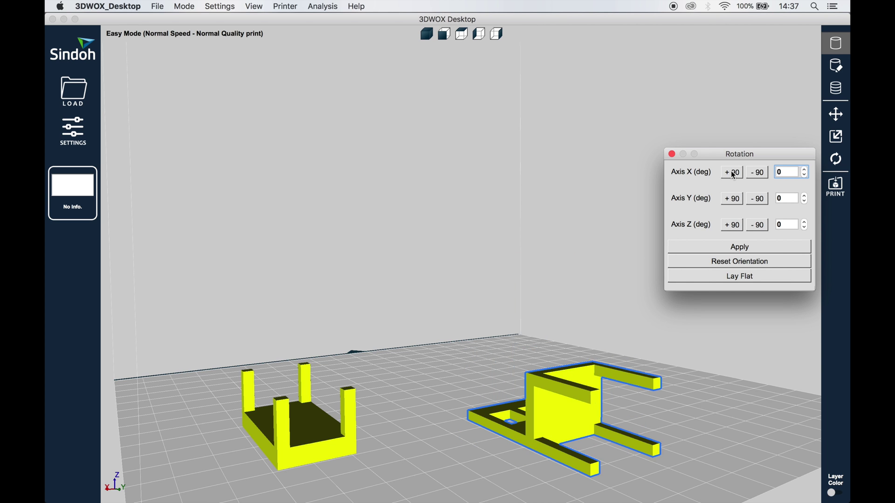
left_click(732, 173)
left_click(732, 174)
left_click(732, 173)
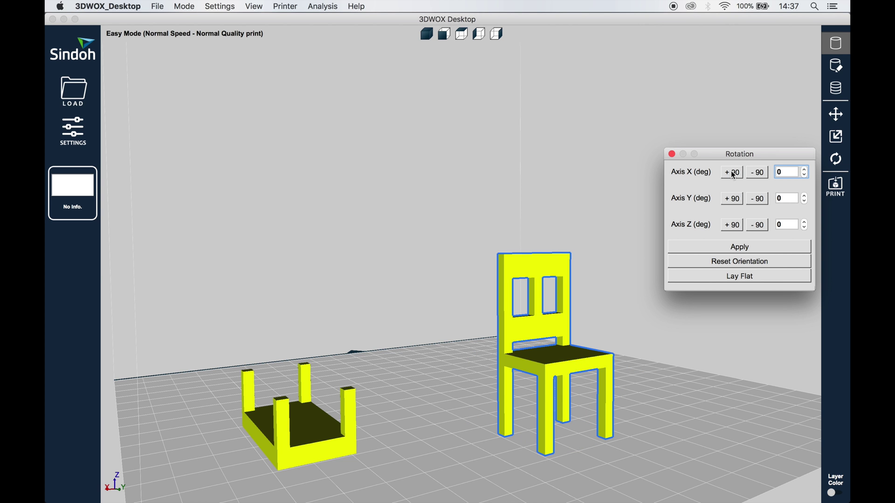
left_click(732, 174)
right_click_drag(629, 326, 576, 391)
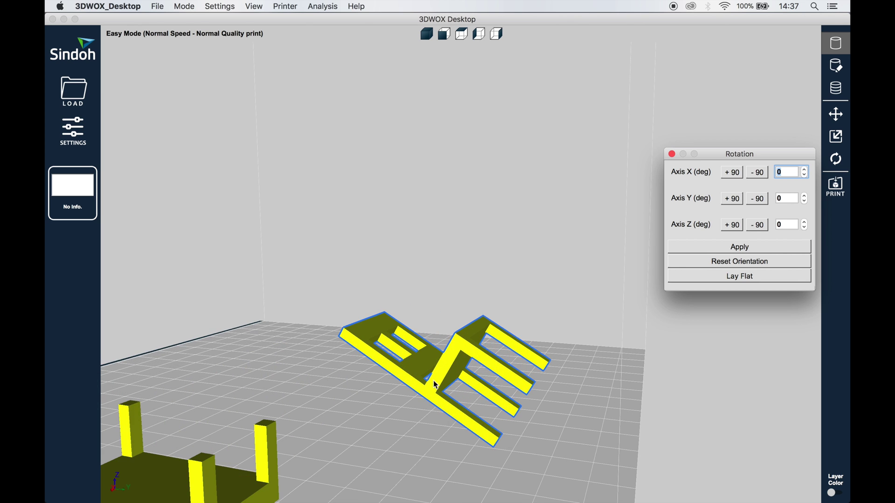
left_click(768, 282)
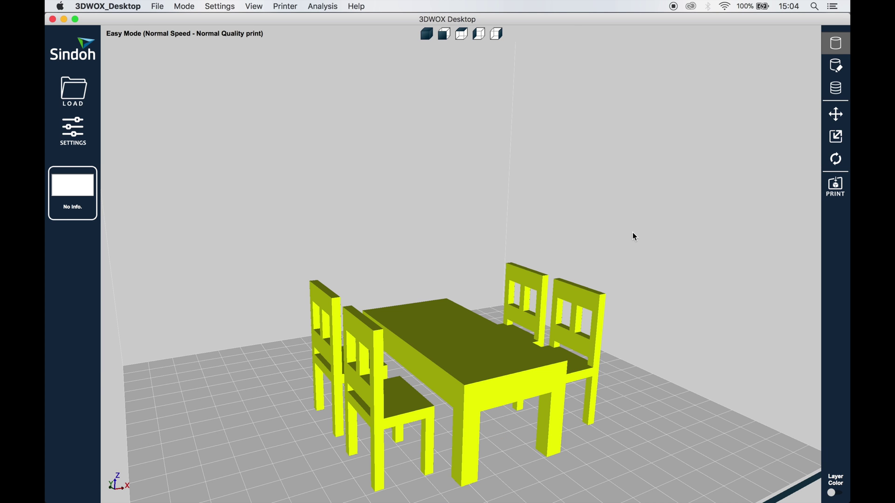
Step: Delete the back chair via right-click, then the right chair, table, front chair and last chair
right_click(533, 281)
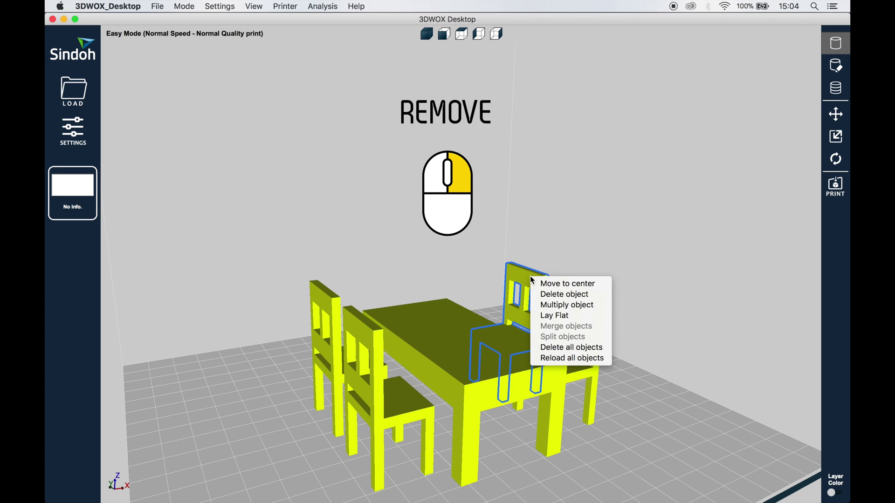
left_click(545, 295)
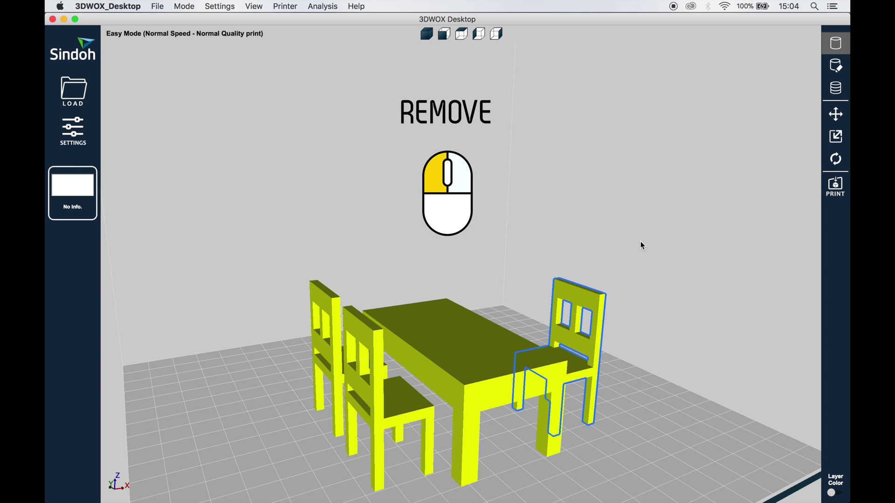
key("Delete")
left_click(463, 362)
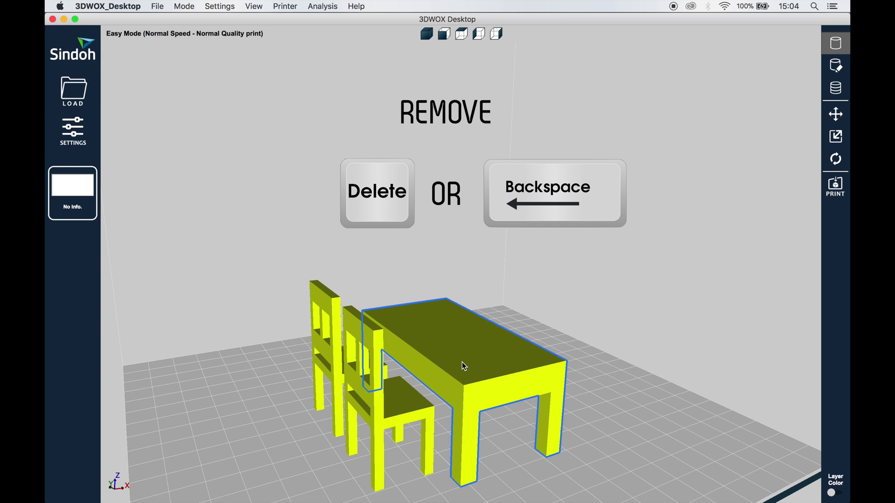
key("Delete")
left_click(417, 402)
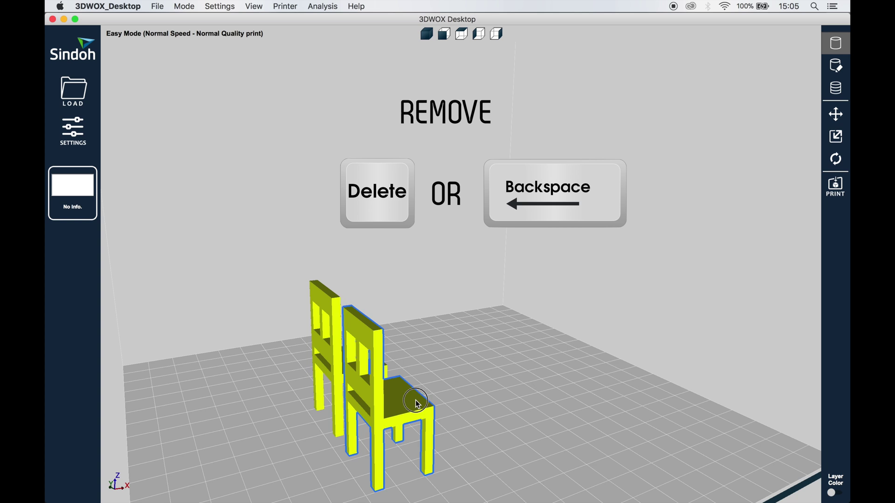
key("Delete")
left_click(373, 373)
key("Delete")
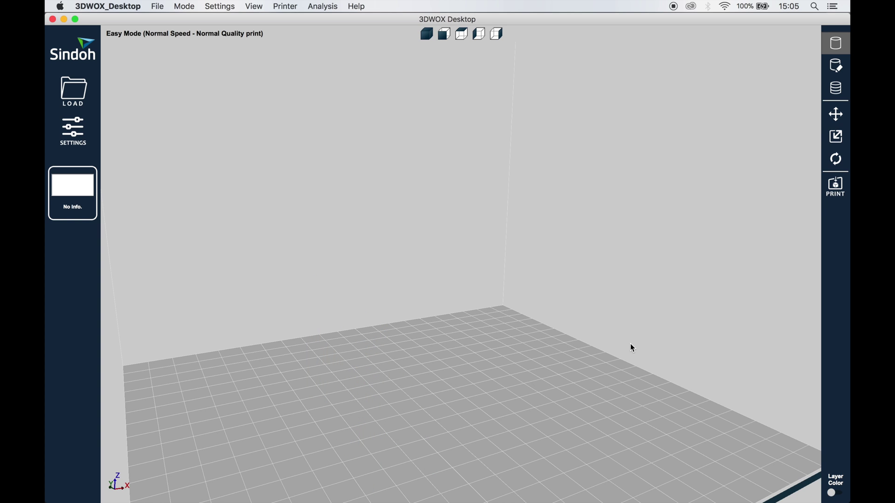